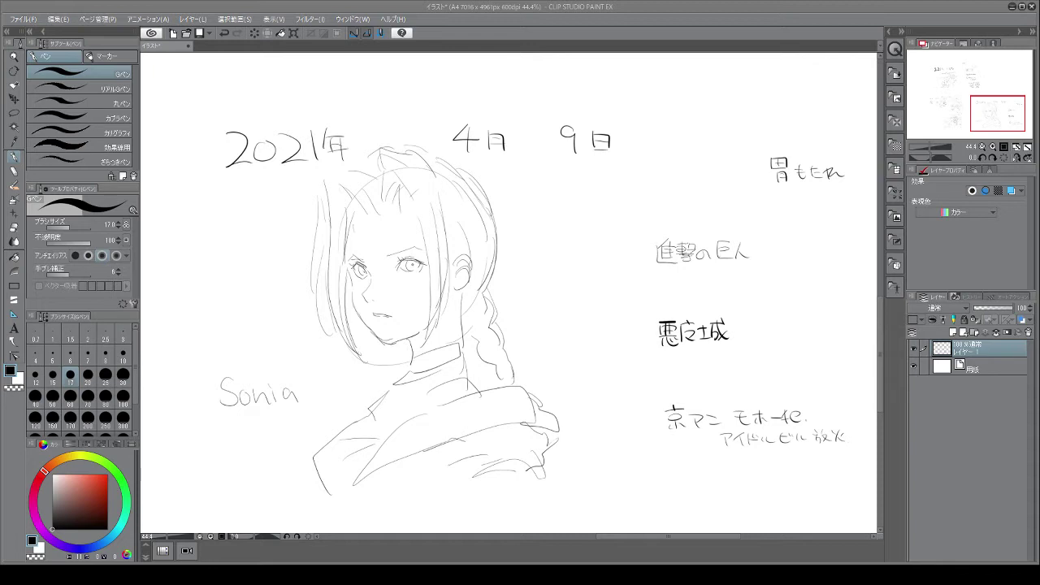
Draw a thin frame around the handwritten 進撃の巨人 and write カラーページ below its right end.
mouse_move(648, 242)
left_mouse_down()
mouse_move(649, 259)
mouse_move(774, 266)
mouse_move(759, 245)
mouse_move(773, 266)
left_mouse_up()
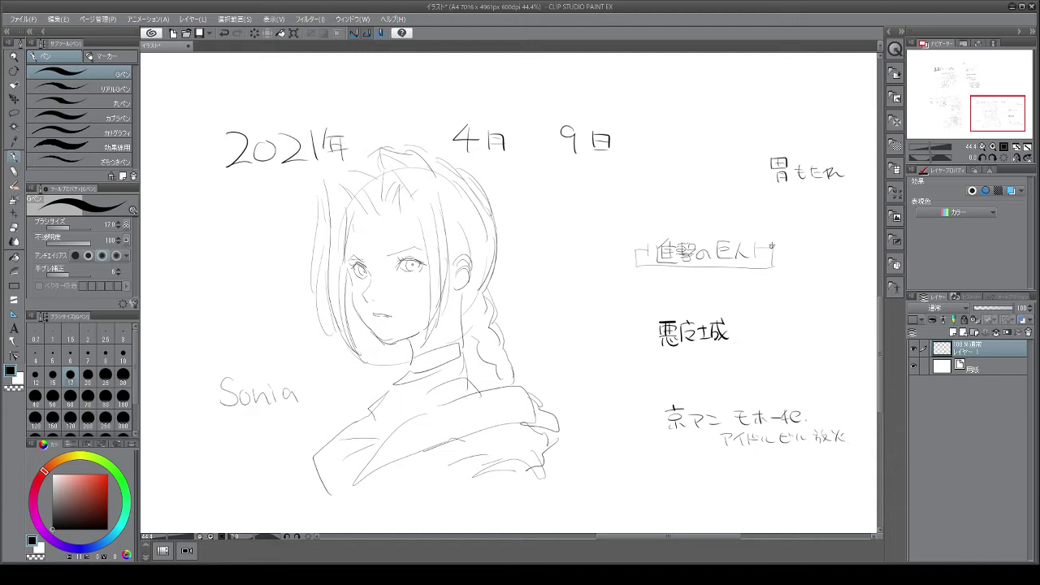
mouse_move(742, 277)
left_mouse_down()
mouse_move(757, 281)
mouse_move(746, 286)
mouse_move(770, 276)
left_mouse_up()
mouse_move(765, 277)
left_mouse_down()
mouse_move(768, 287)
mouse_move(830, 277)
left_mouse_up()
left_click_drag(824, 282, 835, 272)
left_click_drag(837, 267, 837, 270)
Add outer border lines around the 進撃の巨人 note, then write マンガ and a second short label above it, each circled.
mouse_move(634, 236)
left_mouse_down()
mouse_move(626, 291)
mouse_move(748, 294)
left_mouse_up()
left_click_drag(630, 213, 830, 221)
mouse_move(606, 178)
left_mouse_down()
mouse_move(624, 195)
mouse_move(638, 184)
left_mouse_up()
mouse_move(637, 195)
left_mouse_down()
mouse_move(647, 187)
mouse_move(658, 199)
left_mouse_up()
left_click_drag(660, 180, 663, 196)
mouse_move(668, 176)
left_mouse_down()
mouse_move(673, 205)
mouse_move(684, 185)
mouse_move(724, 208)
mouse_move(774, 214)
left_mouse_up()
mouse_move(775, 198)
left_mouse_down()
mouse_move(776, 215)
mouse_move(722, 192)
left_mouse_up()
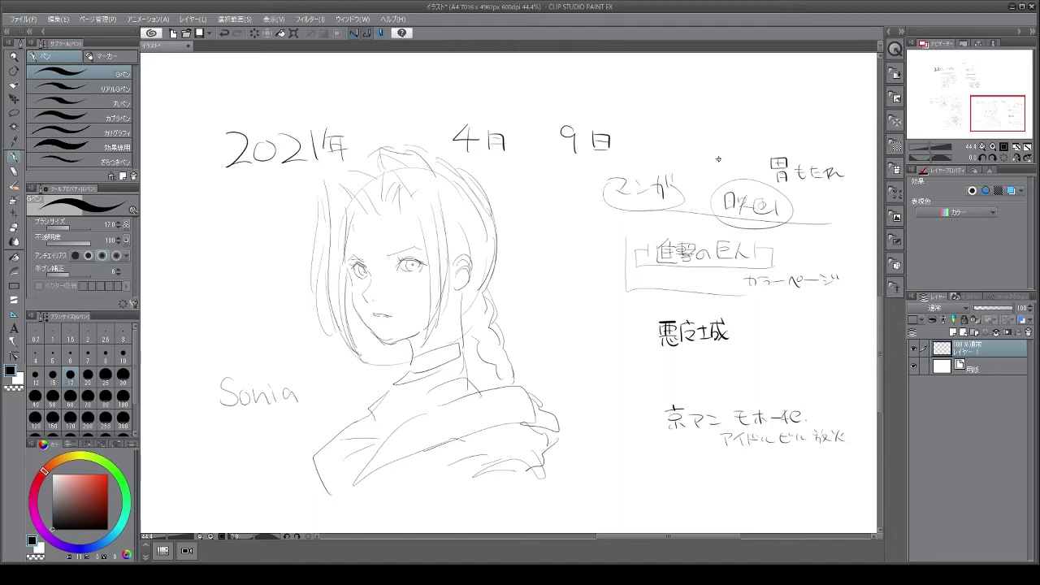
Enclose the 進撃の巨人 and カラーページ notes in a larger rectangle and link the two circled labels with a short line.
mouse_move(606, 202)
left_mouse_down()
mouse_move(607, 301)
mouse_move(828, 297)
left_mouse_up()
mouse_move(793, 202)
left_mouse_down()
mouse_move(850, 204)
mouse_move(848, 295)
mouse_move(849, 284)
mouse_move(824, 306)
left_mouse_up()
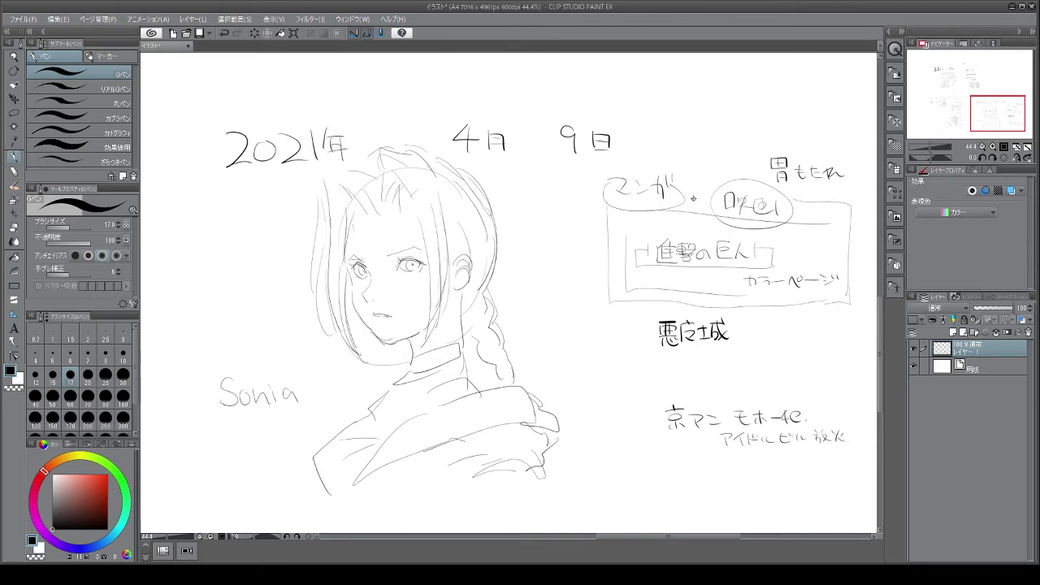
left_click_drag(691, 200, 720, 198)
left_click_drag(471, 475, 528, 468)
Write ゴルゴ13 in the canvas's upper right area, underline it, and add 200を突破 beneath it.
mouse_move(693, 86)
left_mouse_down()
mouse_move(715, 86)
mouse_move(715, 108)
left_mouse_up()
mouse_move(695, 111)
left_mouse_down()
mouse_move(717, 112)
mouse_move(718, 84)
left_mouse_up()
mouse_move(724, 77)
left_mouse_down()
mouse_move(724, 108)
mouse_move(746, 98)
mouse_move(767, 113)
left_mouse_up()
left_click_drag(768, 79, 768, 86)
left_click_drag(773, 79, 786, 115)
mouse_move(793, 93)
left_mouse_down()
mouse_move(808, 97)
mouse_move(795, 112)
left_mouse_up()
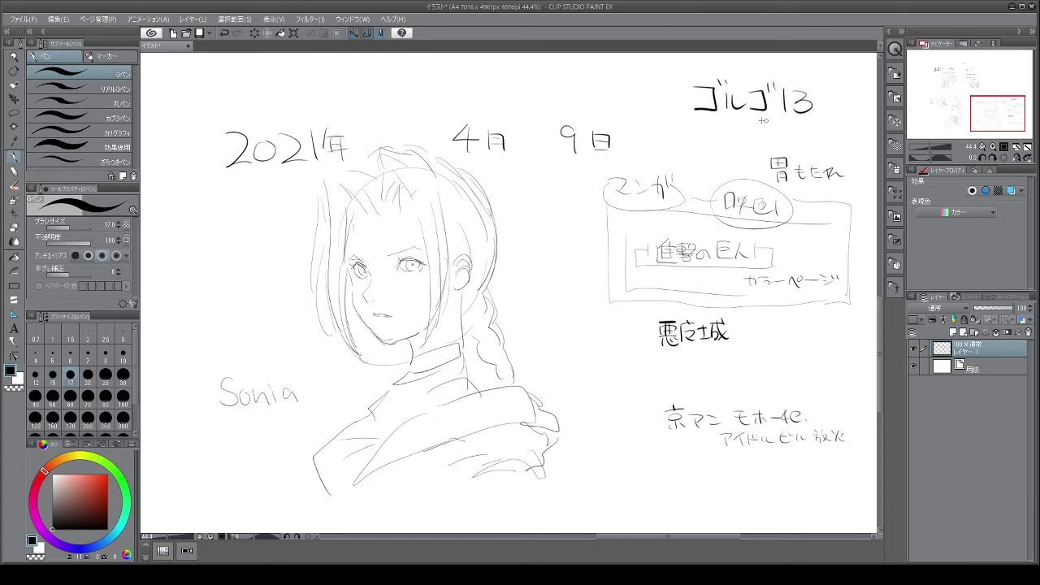
left_click_drag(710, 120, 841, 119)
mouse_move(765, 130)
left_mouse_down()
mouse_move(780, 142)
mouse_move(819, 128)
mouse_move(807, 142)
mouse_move(826, 147)
mouse_move(838, 130)
mouse_move(853, 142)
mouse_move(873, 145)
mouse_move(869, 136)
left_mouse_up()
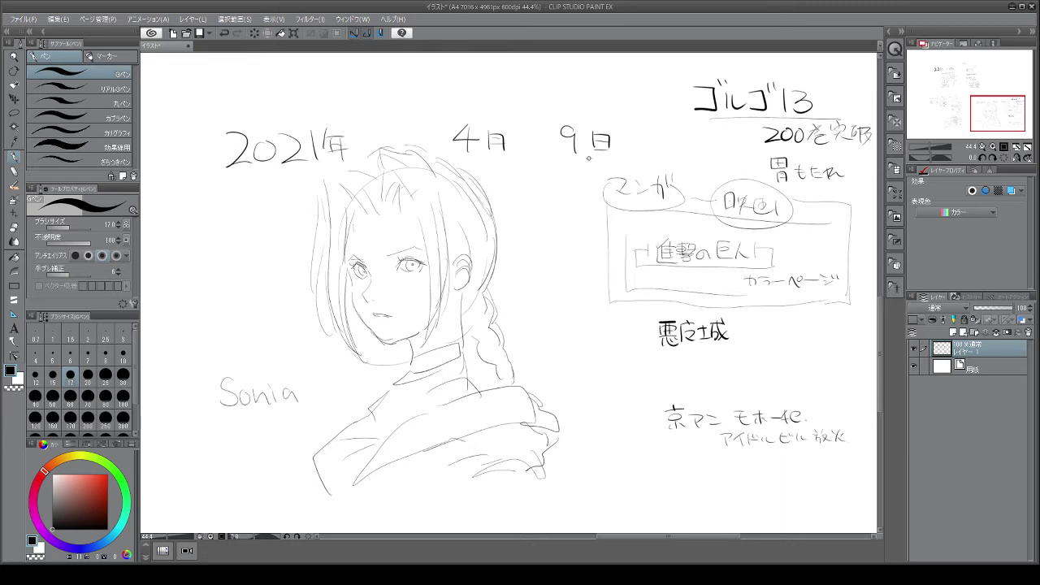
Draw an outermost frame around the whole マンガ and 進撃の巨人 group.
left_click_drag(588, 159, 832, 168)
mouse_move(591, 171)
left_mouse_down()
mouse_move(585, 266)
mouse_move(612, 300)
mouse_move(792, 302)
mouse_move(862, 302)
left_mouse_up()
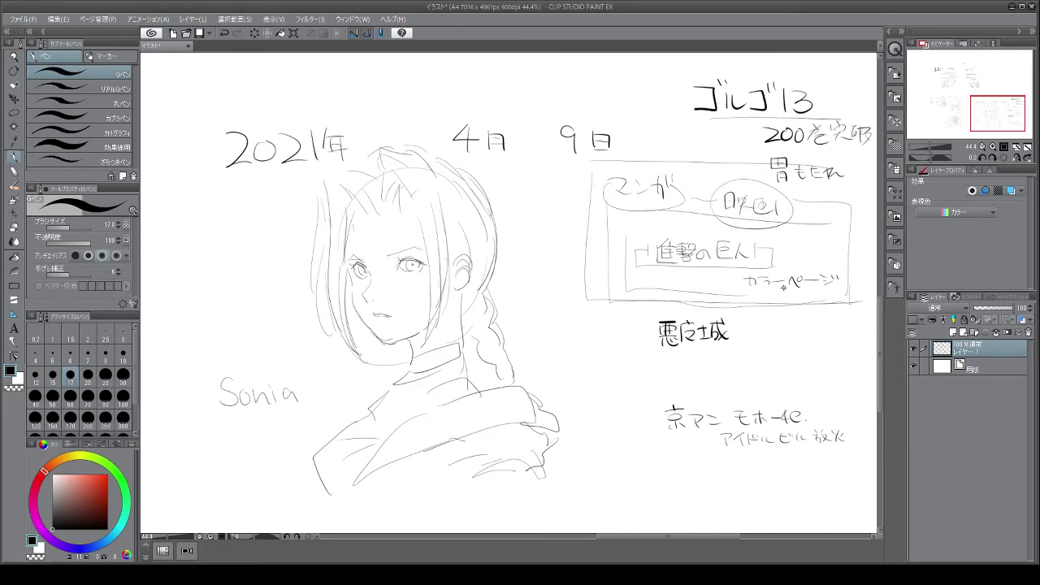
Handwrite キャスルヴァニア リザレクション on two lines to the right of the 悪魔城 note.
left_click_drag(758, 331, 772, 329)
mouse_move(758, 337)
left_mouse_down()
mouse_move(773, 334)
mouse_move(769, 347)
left_mouse_up()
left_click_drag(767, 341, 776, 345)
left_click_drag(782, 332, 786, 342)
left_click_drag(790, 330, 803, 346)
left_click_drag(808, 333, 822, 335)
mouse_move(823, 328)
left_mouse_down()
mouse_move(829, 341)
mouse_move(832, 331)
left_mouse_up()
left_click_drag(831, 328, 843, 334)
mouse_move(840, 333)
left_mouse_down()
mouse_move(837, 342)
mouse_move(851, 334)
left_mouse_up()
mouse_move(850, 330)
left_mouse_down()
mouse_move(856, 342)
mouse_move(806, 357)
left_mouse_up()
left_click_drag(813, 349, 818, 364)
left_click_drag(822, 346, 833, 351)
mouse_move(825, 348)
left_mouse_down()
mouse_move(822, 362)
mouse_move(834, 350)
left_mouse_up()
mouse_move(834, 349)
left_mouse_down()
mouse_move(850, 352)
mouse_move(845, 363)
left_mouse_up()
left_click_drag(856, 348, 873, 364)
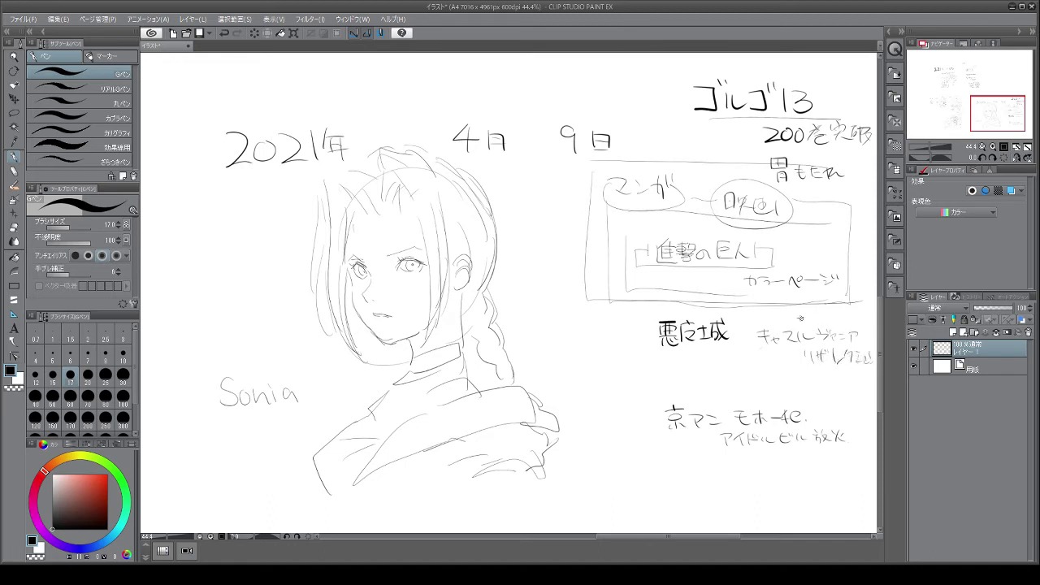
Bracket the キャスルヴァニア note along its left side and write a circled DC below 悪魔城.
left_click_drag(762, 320, 783, 367)
left_click_drag(689, 349, 690, 367)
mouse_move(713, 354)
left_mouse_down()
mouse_move(689, 380)
mouse_move(697, 351)
left_mouse_up()
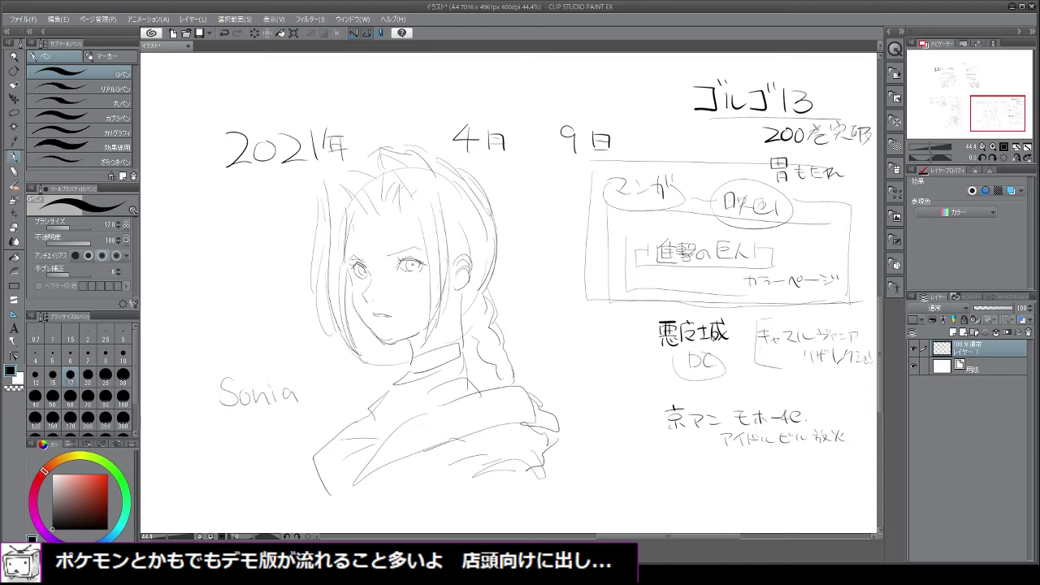
Sketch a demo game kiosk with a screen, lower panel and stand left of the 悪魔城 note, with an arrow pointing at the panel.
mouse_move(577, 341)
left_mouse_down()
mouse_move(642, 329)
mouse_move(647, 392)
mouse_move(571, 386)
mouse_move(593, 427)
mouse_move(646, 423)
left_mouse_up()
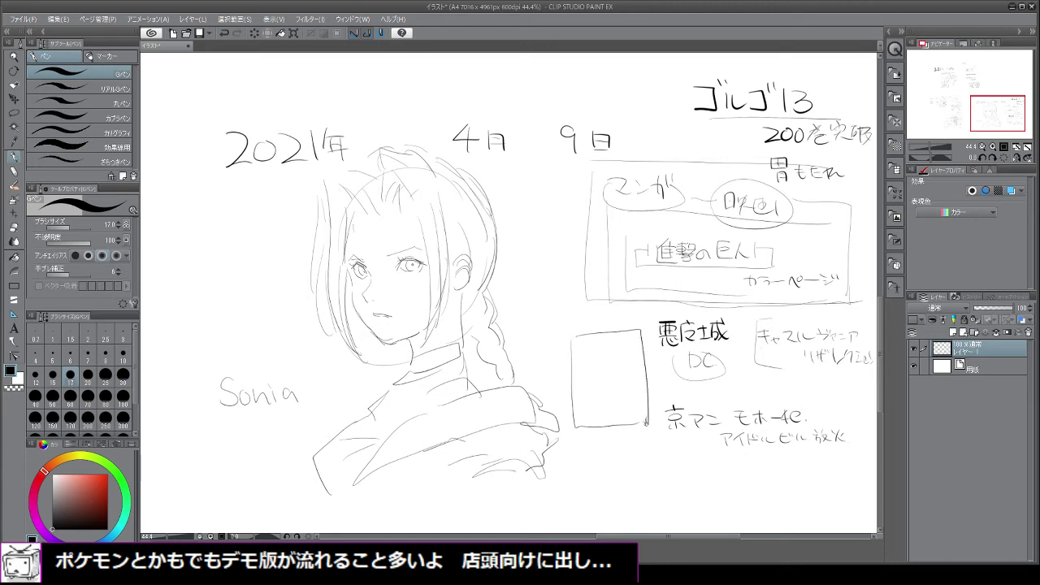
mouse_move(582, 380)
left_mouse_down()
mouse_move(627, 342)
mouse_move(634, 377)
mouse_move(583, 378)
mouse_move(587, 351)
mouse_move(630, 347)
mouse_move(611, 396)
mouse_move(582, 395)
mouse_move(642, 391)
left_mouse_up()
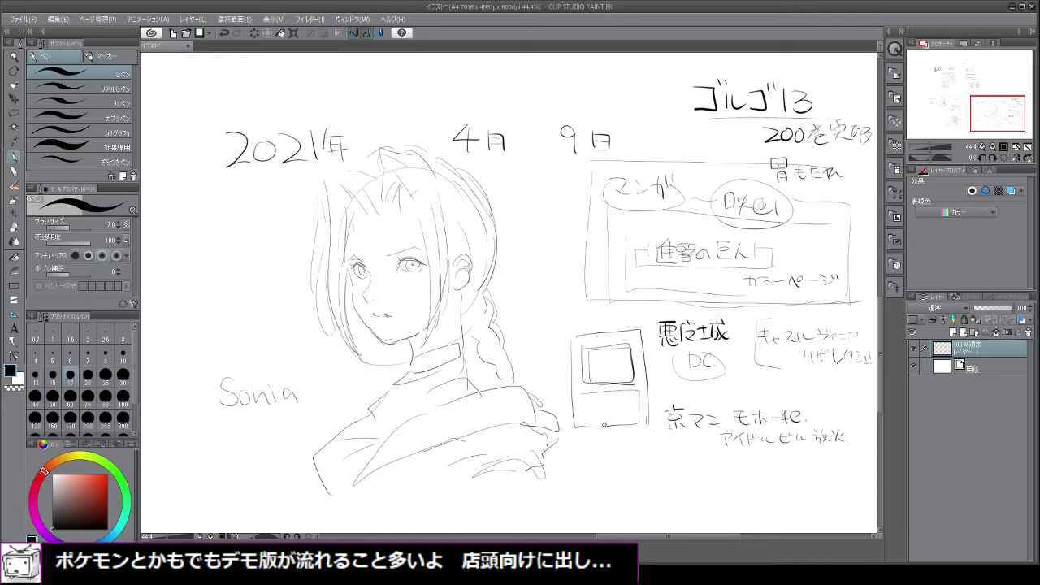
left_click_drag(606, 426, 608, 449)
left_click_drag(634, 424, 633, 450)
left_click_drag(607, 449, 635, 449)
mouse_move(588, 398)
left_mouse_down()
mouse_move(593, 408)
mouse_move(559, 379)
left_mouse_up()
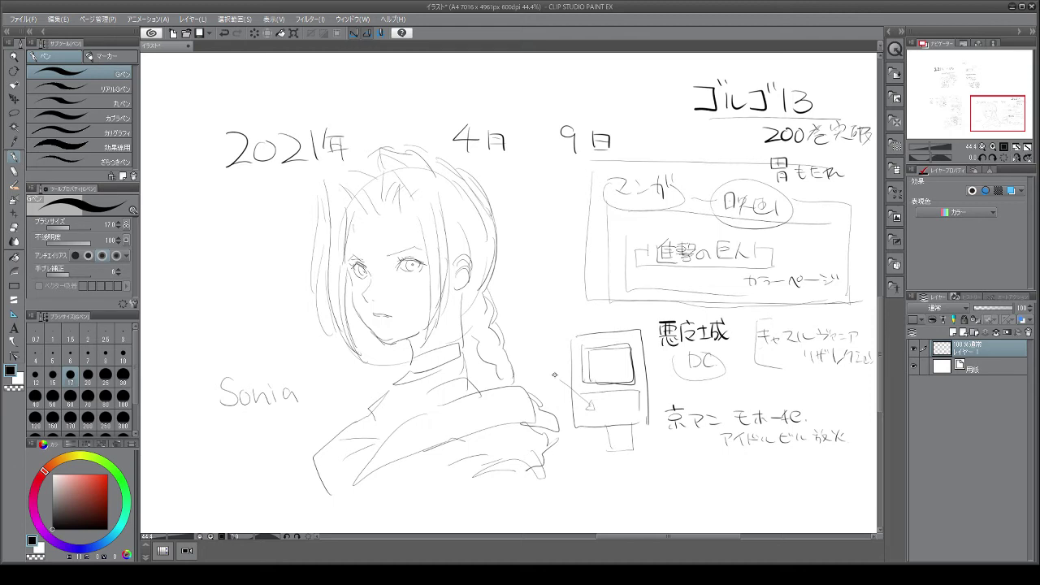
Draw a box around the 悪魔城 note and its circled DC.
mouse_move(652, 309)
left_mouse_down()
mouse_move(651, 342)
mouse_move(742, 312)
mouse_move(744, 328)
mouse_move(742, 386)
mouse_move(653, 386)
left_mouse_up()
left_click_drag(752, 316, 751, 367)
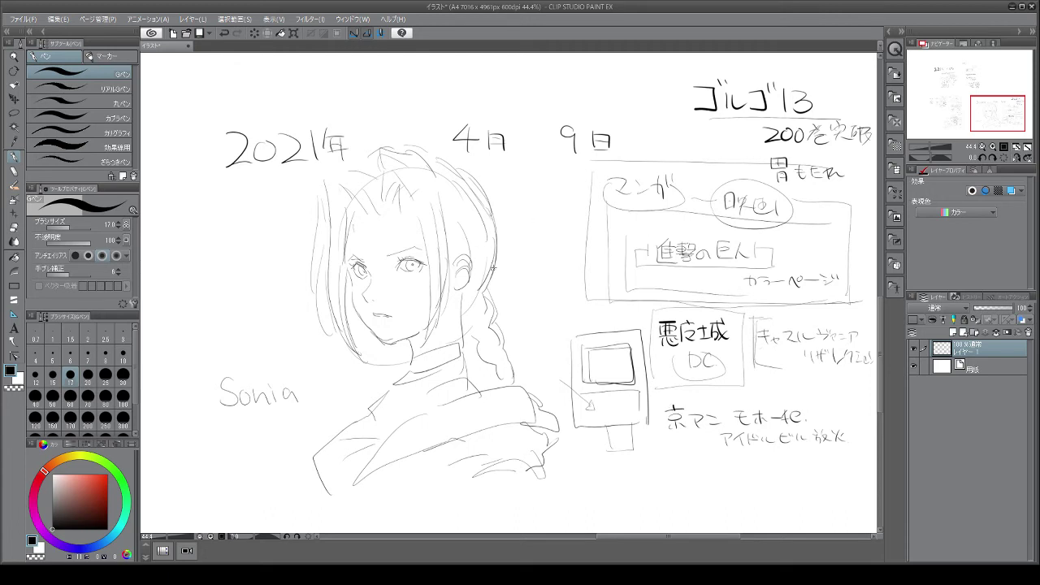
Write circled GB and DC labels between the portrait and the notes, with a downward arrow below them.
left_click_drag(530, 241, 525, 260)
left_click_drag(535, 246, 539, 265)
mouse_move(521, 222)
left_mouse_down()
mouse_move(521, 304)
mouse_move(530, 286)
mouse_move(541, 307)
left_mouse_up()
mouse_move(533, 274)
left_mouse_down()
mouse_move(526, 320)
mouse_move(529, 266)
left_mouse_up()
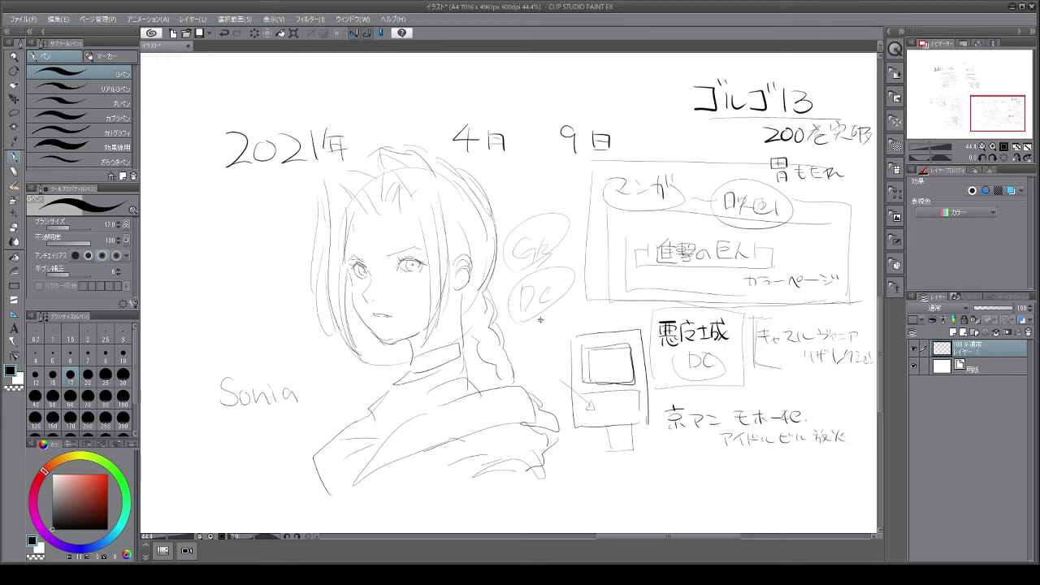
left_click_drag(540, 315, 539, 369)
Draw a notice-board frame with an offset second edge around the 京アニ note and small circles at its left corners.
mouse_move(660, 398)
left_mouse_down()
mouse_move(661, 447)
mouse_move(659, 394)
mouse_move(866, 400)
mouse_move(858, 457)
mouse_move(697, 460)
left_mouse_up()
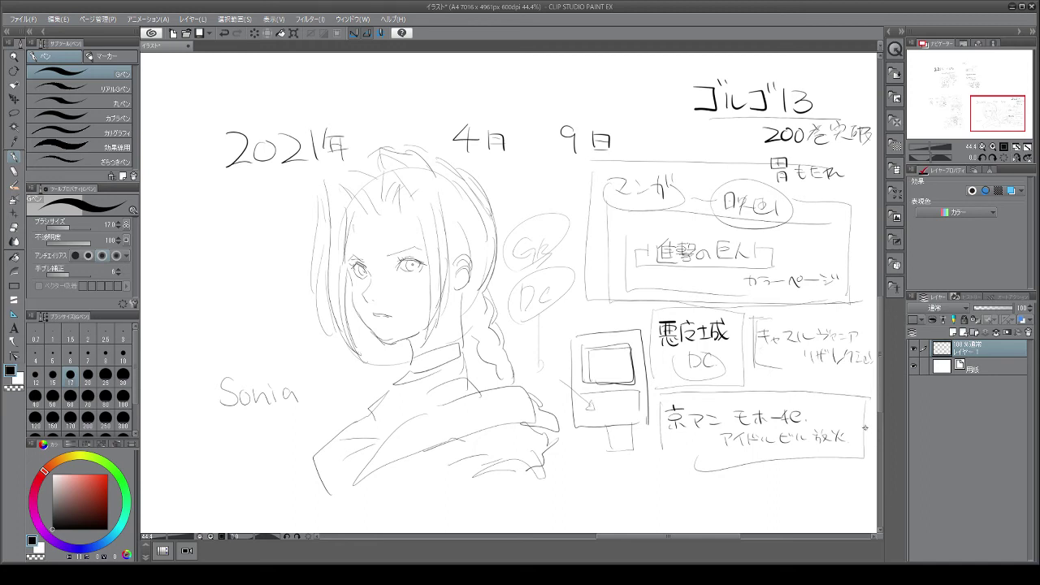
mouse_move(865, 427)
left_mouse_down()
mouse_move(874, 468)
mouse_move(743, 467)
mouse_move(712, 455)
mouse_move(729, 455)
left_mouse_up()
left_click_drag(664, 430, 714, 452)
left_click_drag(659, 397, 658, 398)
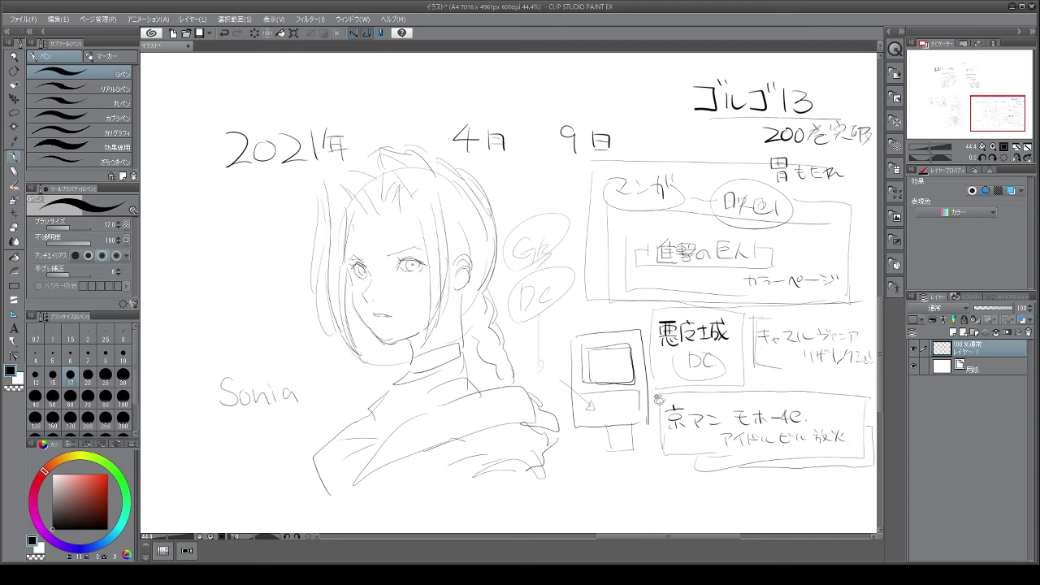
left_click_drag(660, 442, 660, 443)
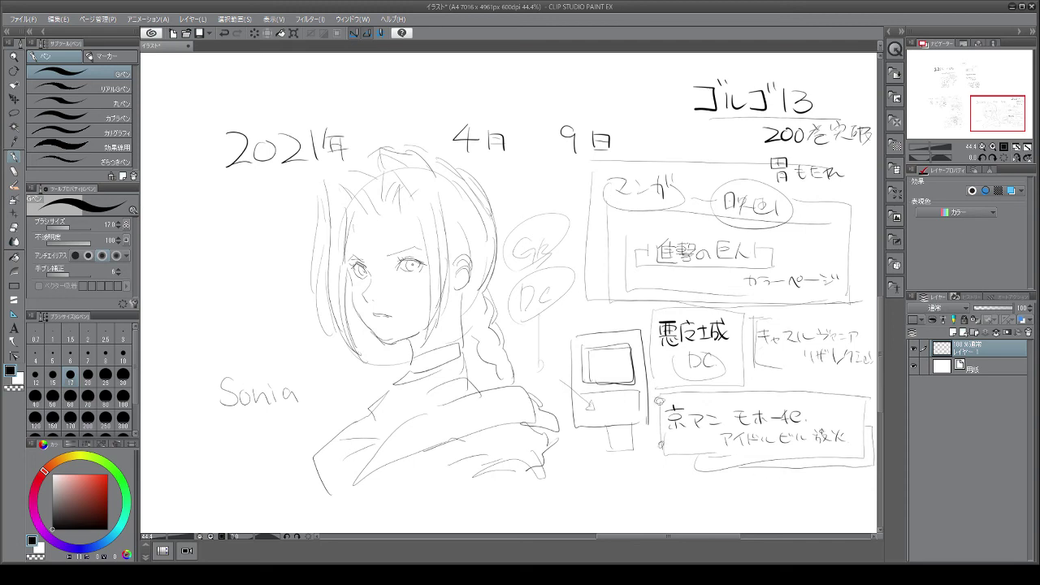